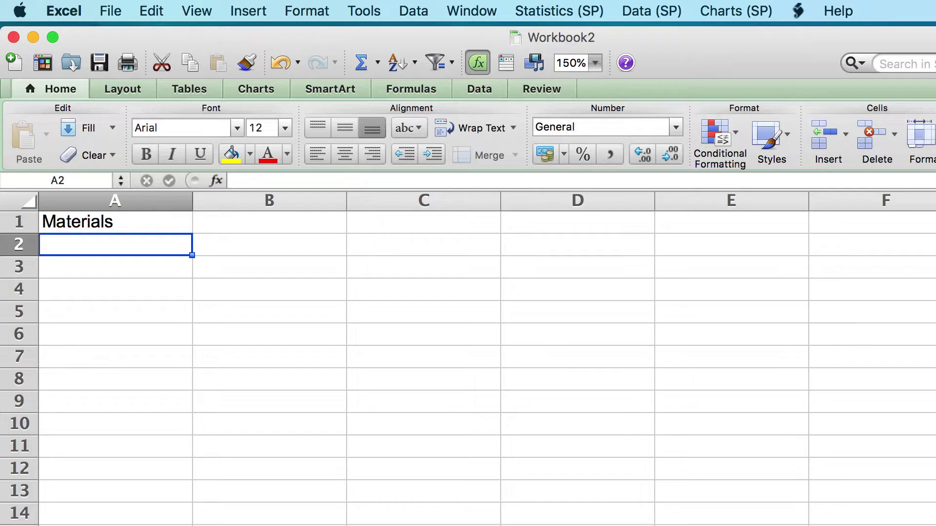
# Step: List the materials Straw, Sticks and Brick and Mortar in cells A2 to A4 under the Materials heading
pyautogui.write('Straw')
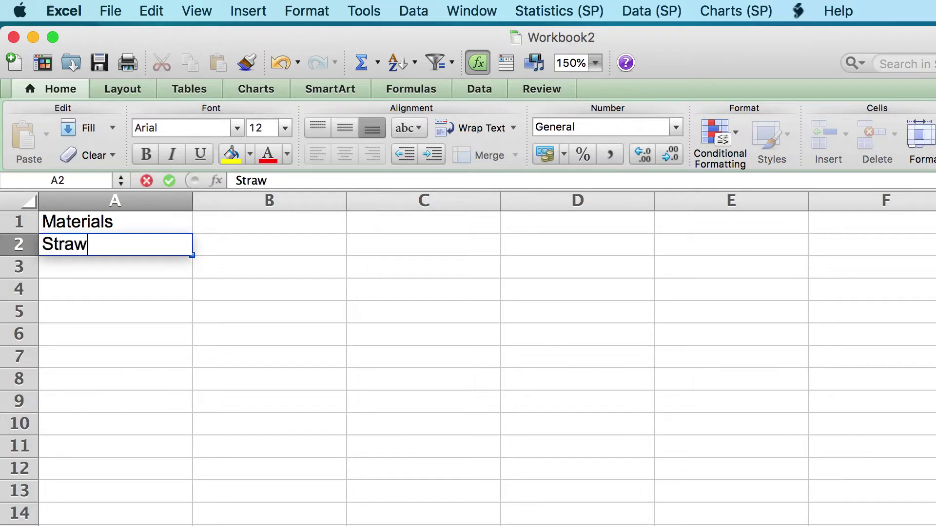
pyautogui.press('Return')
pyautogui.write('Sticks')
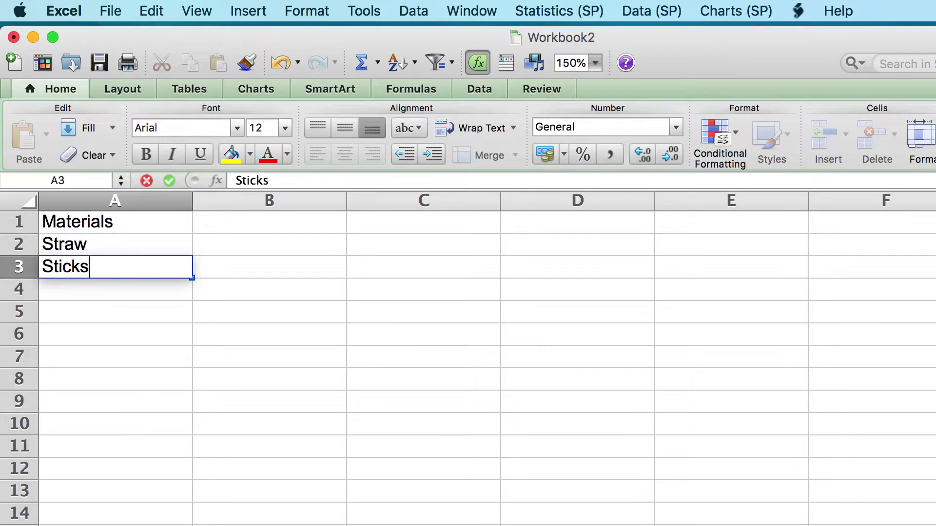
pyautogui.press('Return')
pyautogui.write('Bri')
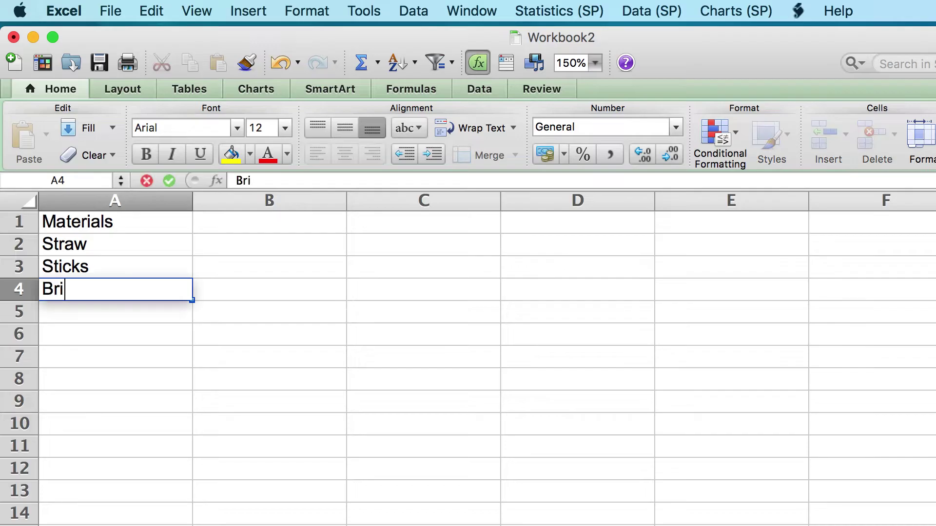
pyautogui.write('ck and Mortar')
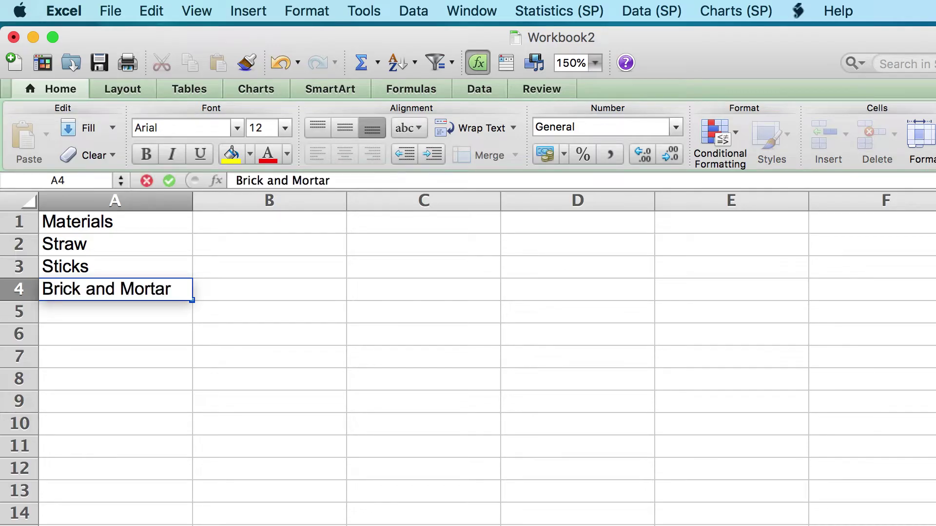
pyautogui.press('Return')
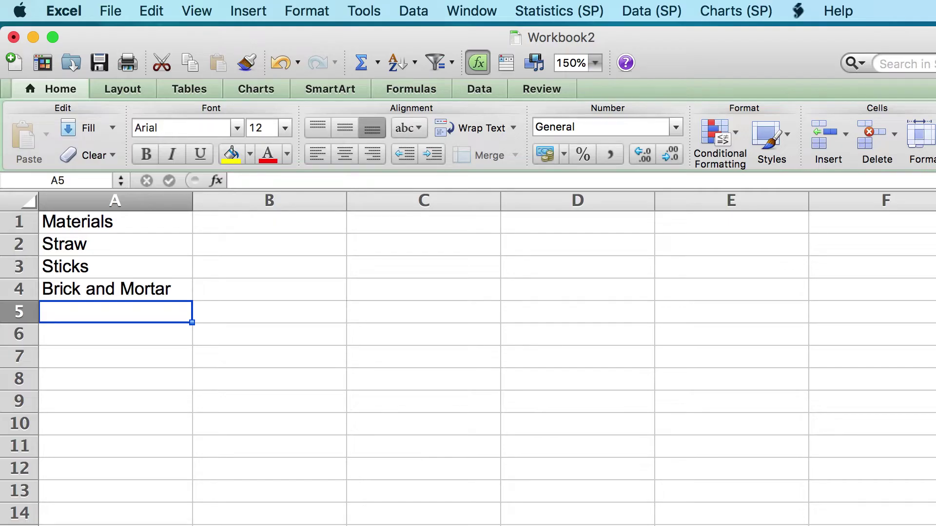
# Step: Enter the column heading Permits in cell B1 beside the Materials heading
pyautogui.press('Right')
pyautogui.press('Up')
pyautogui.press('Up')
pyautogui.press('Up')
pyautogui.press('Up')
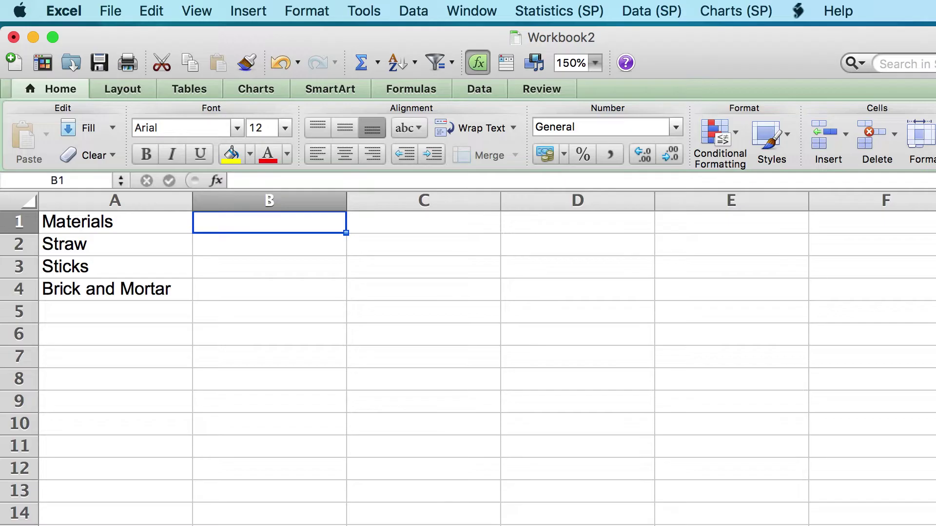
pyautogui.write('Permits')
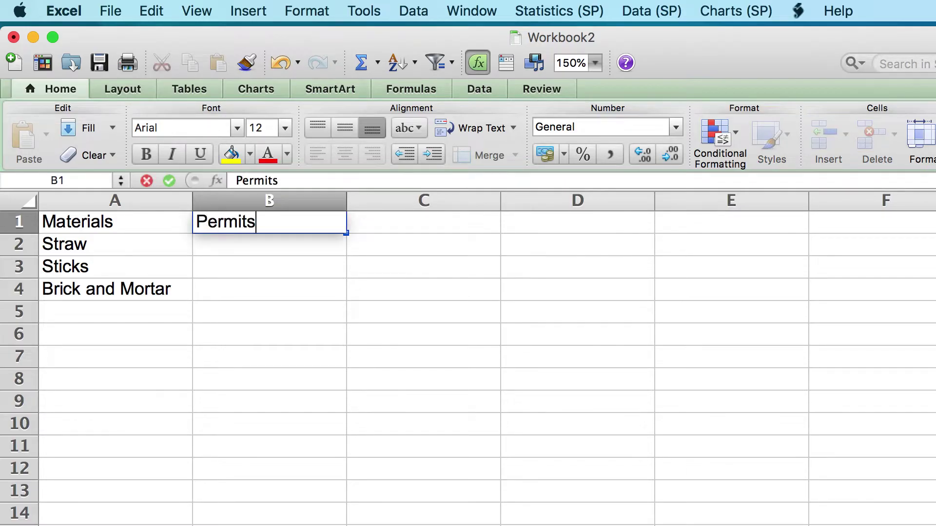
pyautogui.press('Return')
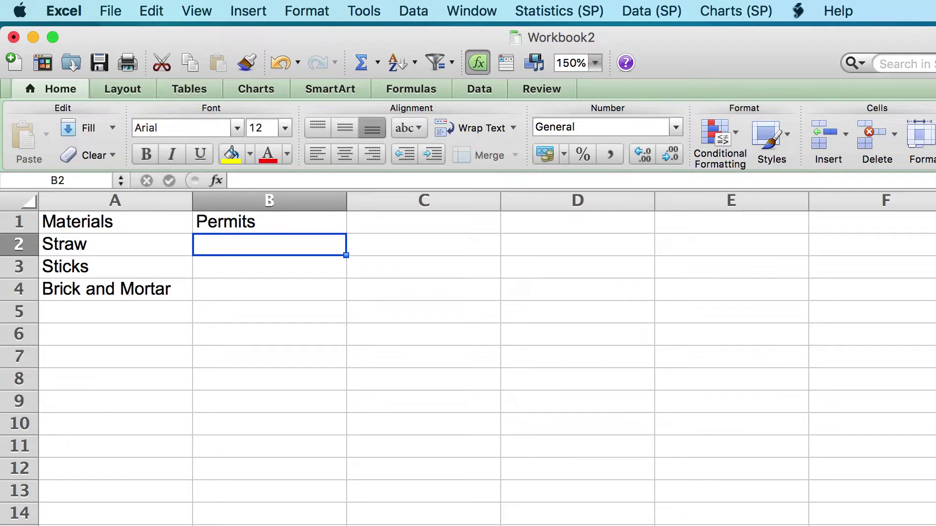
# Step: Enter the permit counts 16 for Straw, 21 for Sticks and 33 for Brick and Mortar in B2 to B4
pyautogui.write('16')
pyautogui.press('Return')
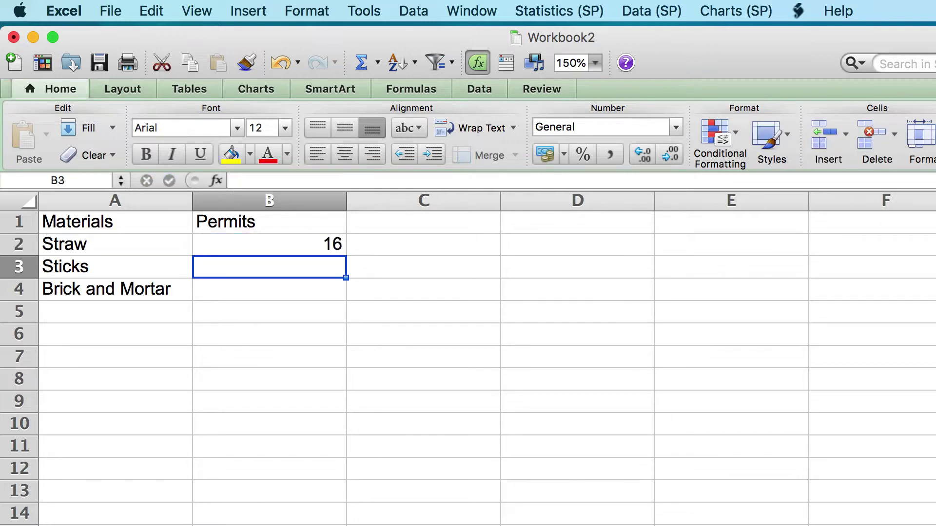
pyautogui.write('21')
pyautogui.press('Return')
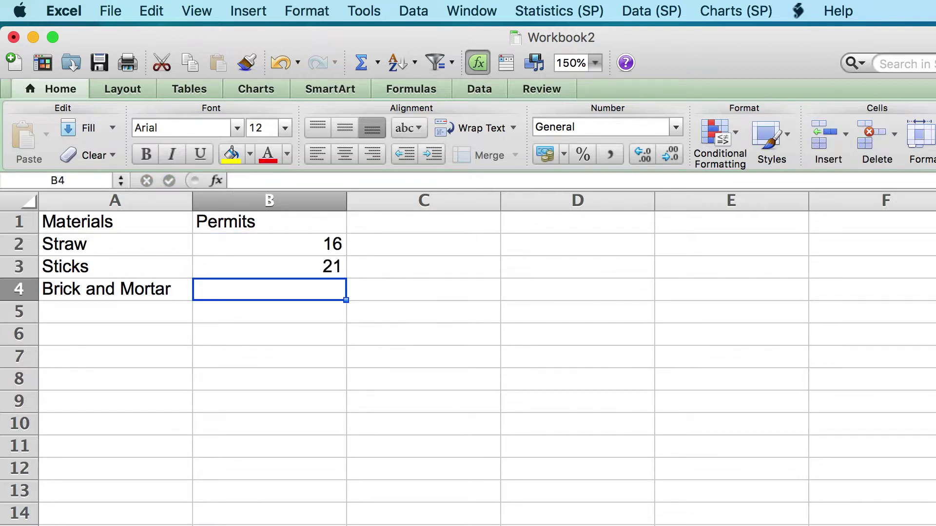
pyautogui.write('33')
pyautogui.press('Return')
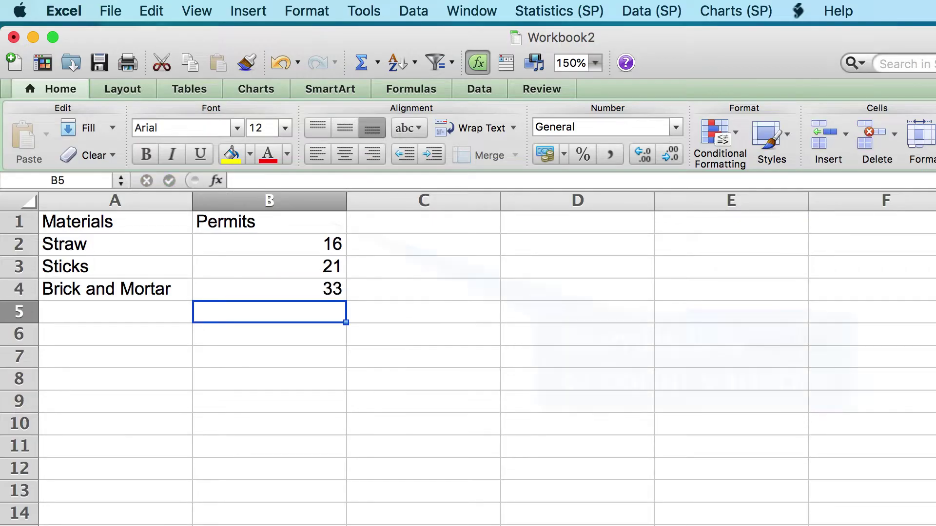
# Step: Make the Materials and Permits headings in cells A1 and B1 bold
pyautogui.click(229, 221)
pyautogui.moveTo(229, 220); pyautogui.dragTo(234, 288)
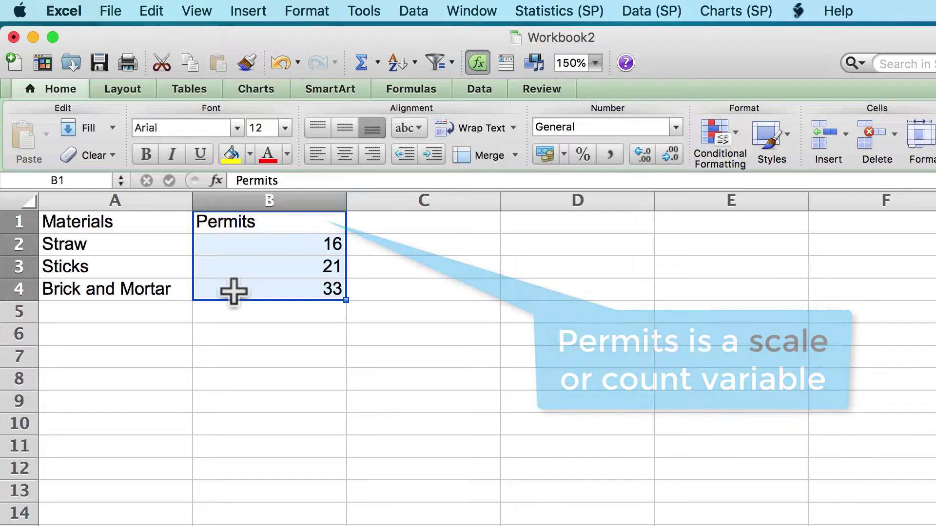
pyautogui.moveTo(154, 224); pyautogui.dragTo(154, 290)
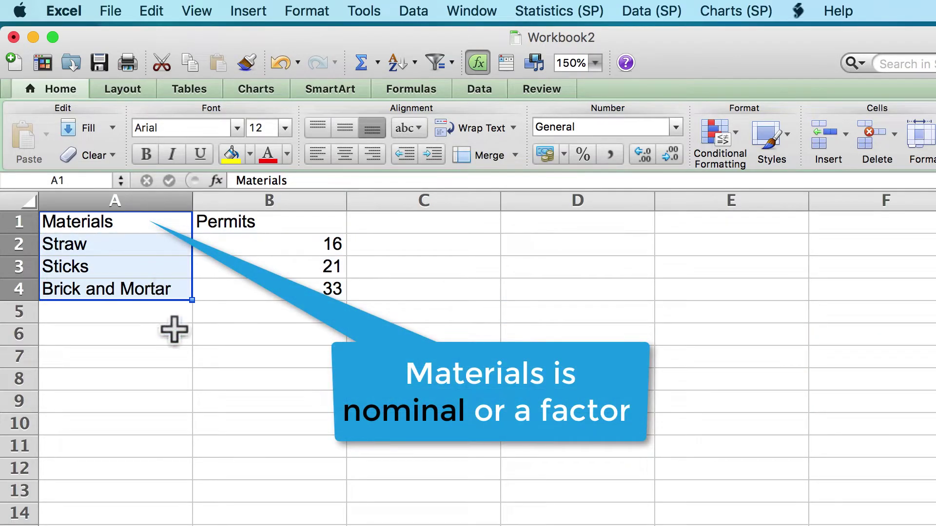
pyautogui.moveTo(163, 220); pyautogui.dragTo(224, 219)
pyautogui.click(148, 156)
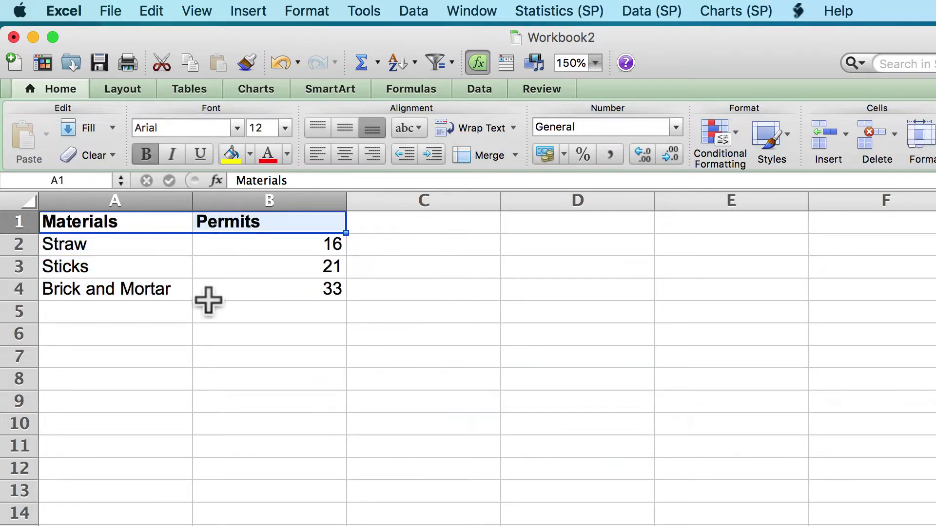
pyautogui.click(220, 318)
# Step: Save the workbook to the Desktop as BuildingPermits in Comma Separated Values (.csv) format, accepting the loss of unsupported features
pyautogui.click(110, 10)
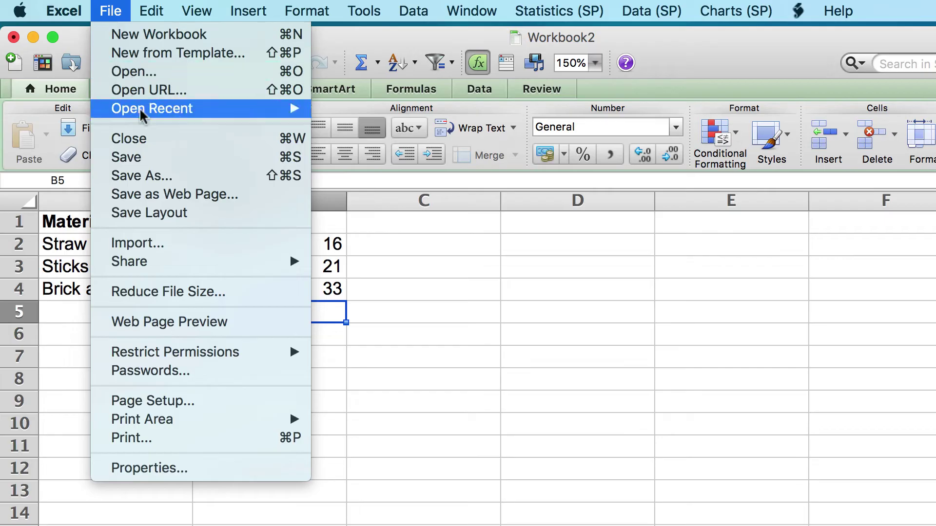
pyautogui.click(165, 175)
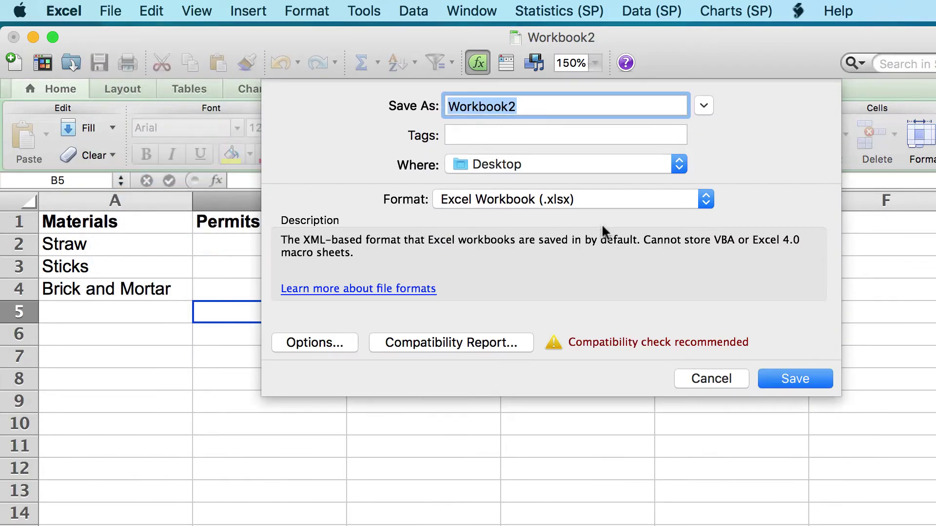
pyautogui.click(600, 197)
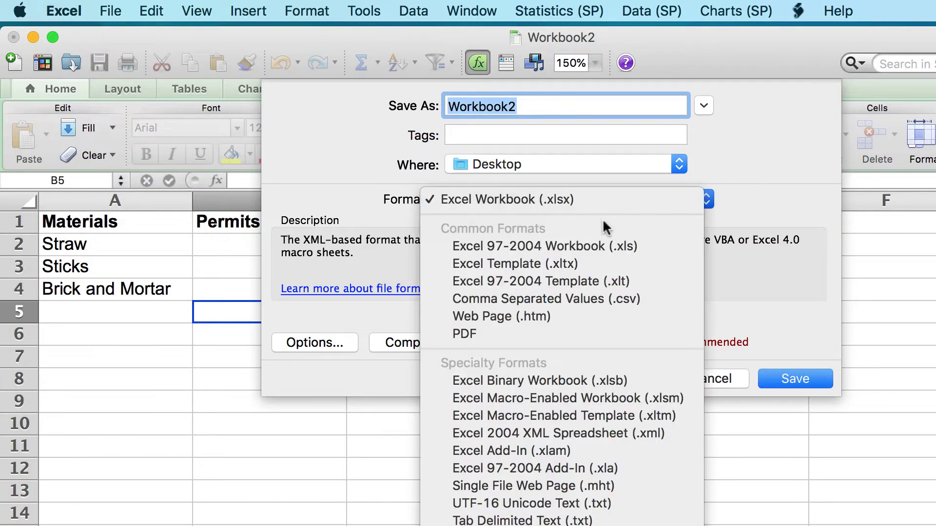
pyautogui.click(612, 301)
pyautogui.write('Bui')
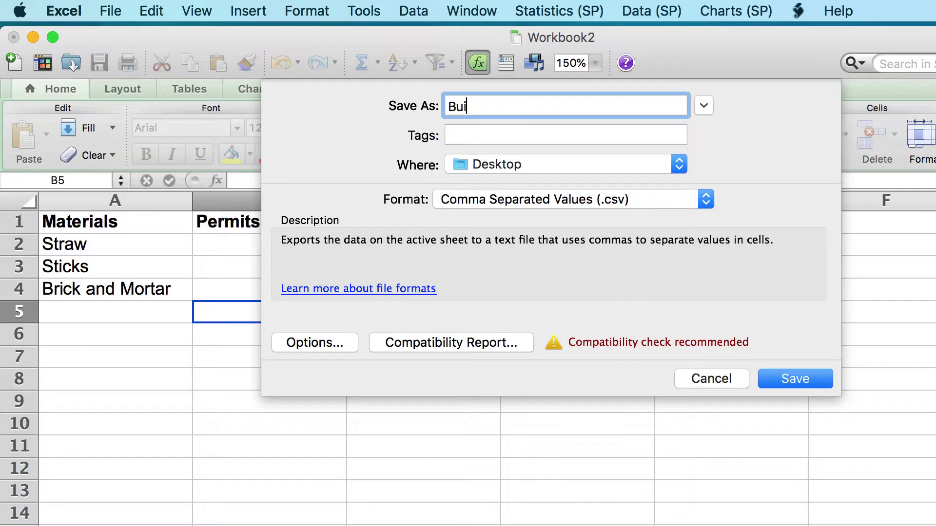
pyautogui.write('ldingPermits')
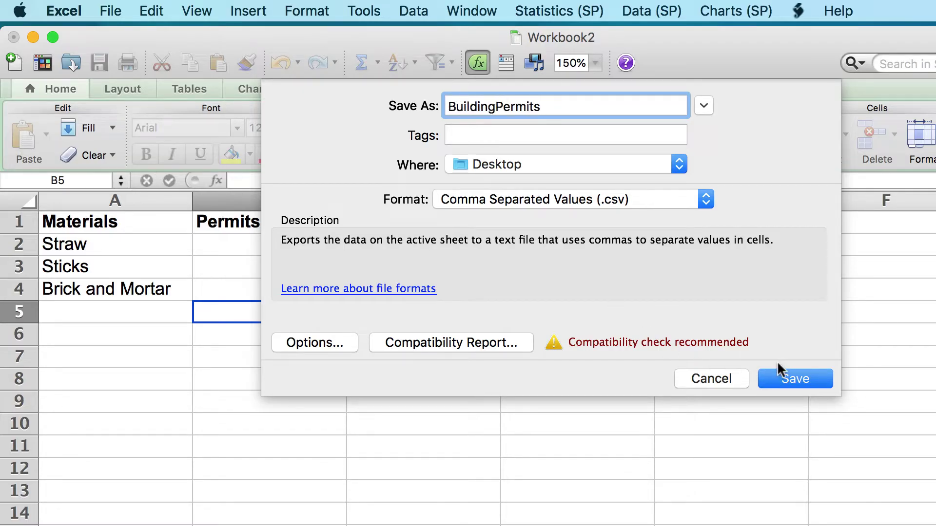
pyautogui.click(786, 376)
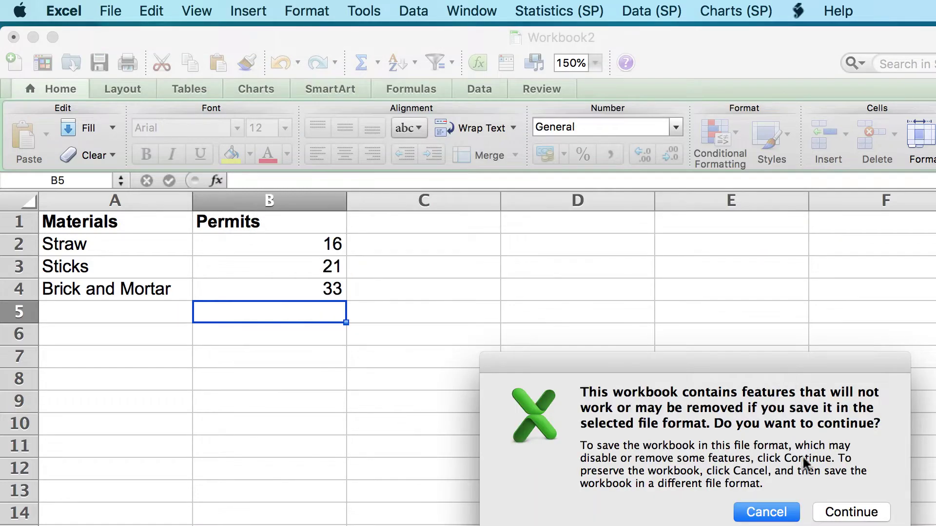
pyautogui.click(852, 513)
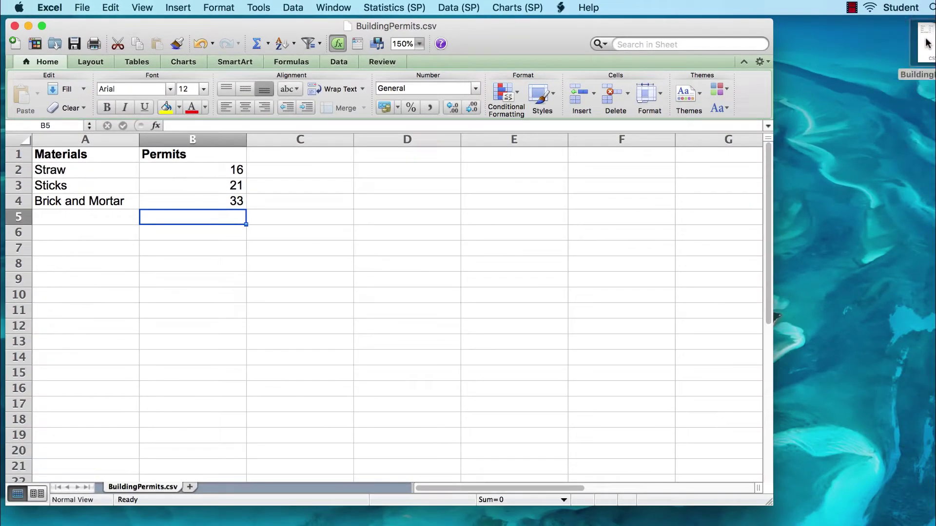
# Step: Switch to JASP and open the BuildingPermits CSV file from the computer's Desktop folder
pyautogui.click(892, 44)
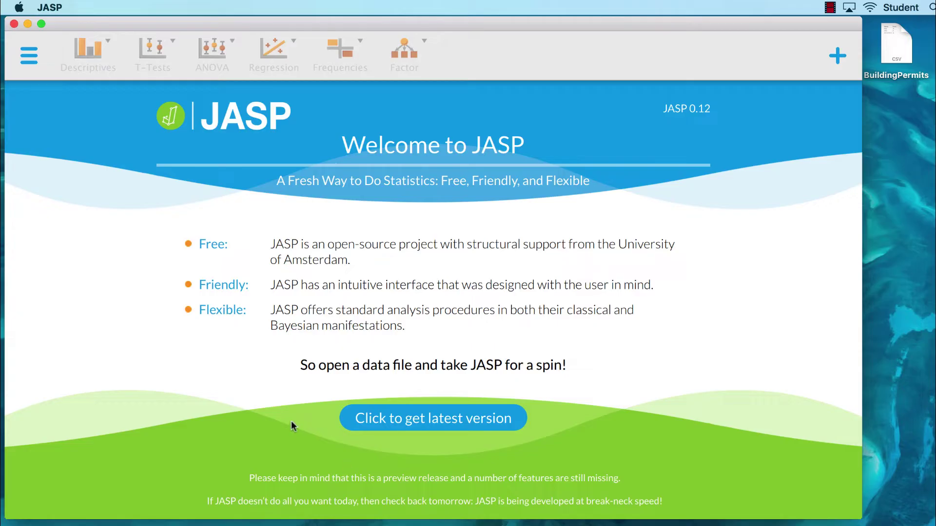
pyautogui.click(29, 58)
pyautogui.click(36, 99)
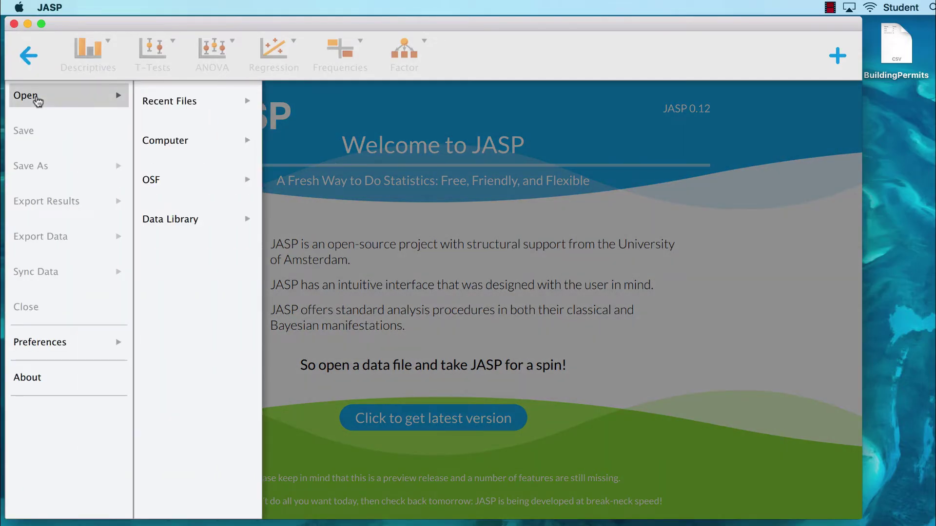
pyautogui.click(171, 141)
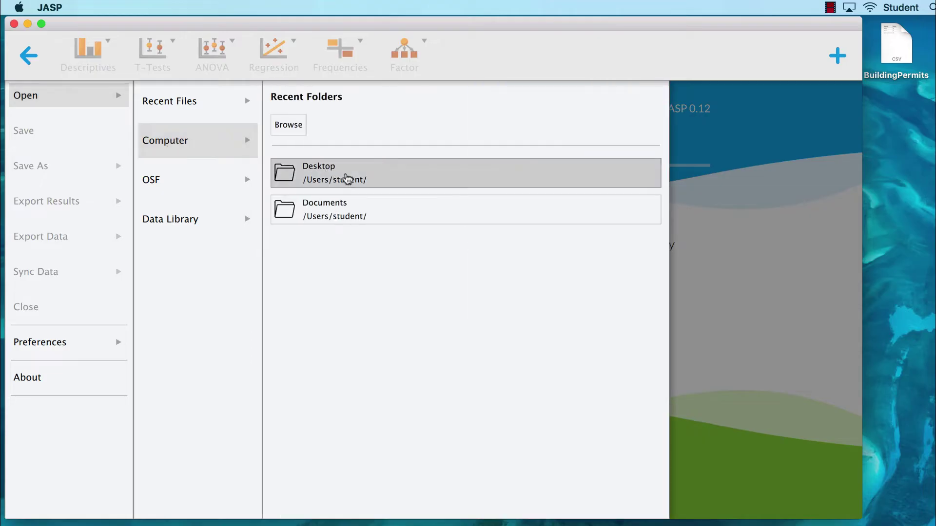
pyautogui.click(420, 178)
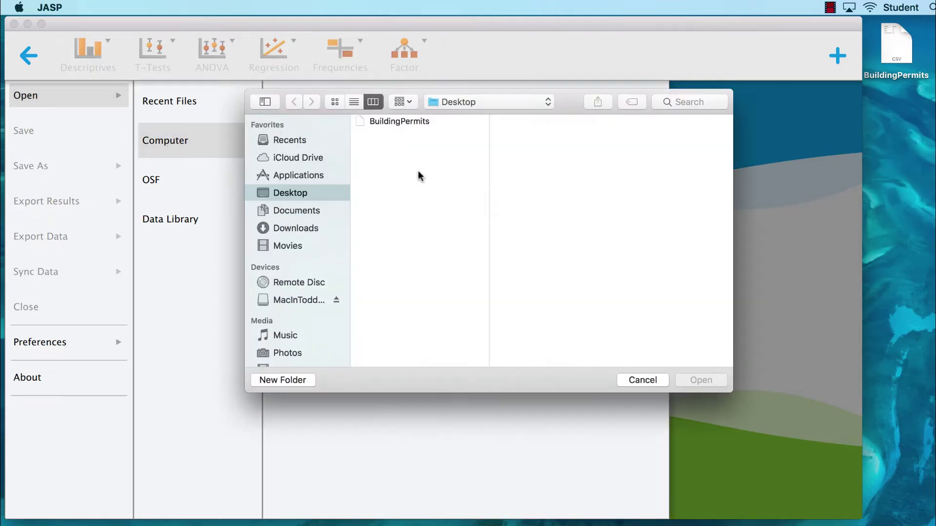
pyautogui.click(417, 128)
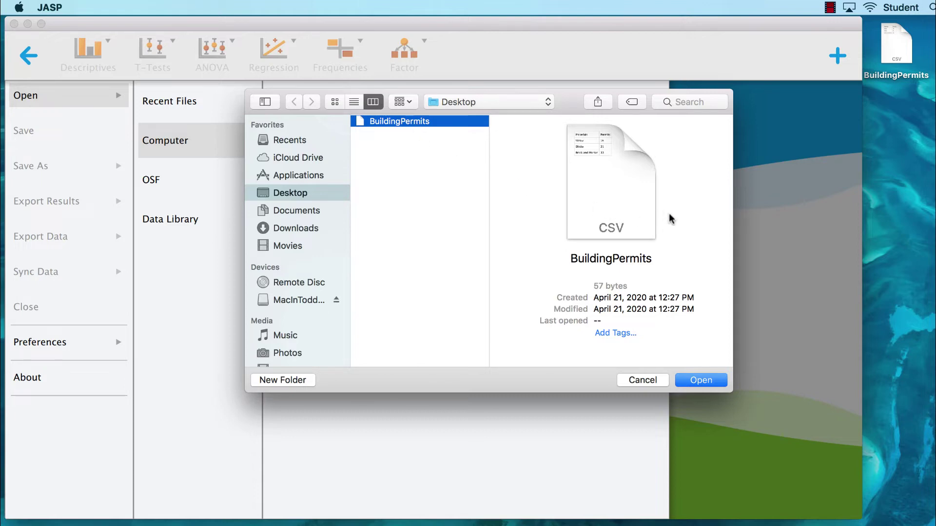
pyautogui.click(701, 380)
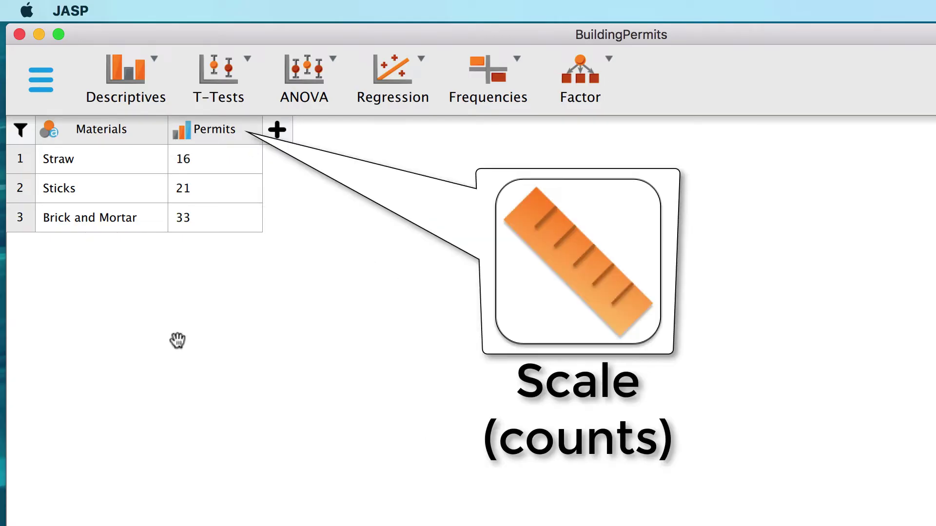
# Step: Set the measurement level of the Permits variable to Scale
pyautogui.click(184, 134)
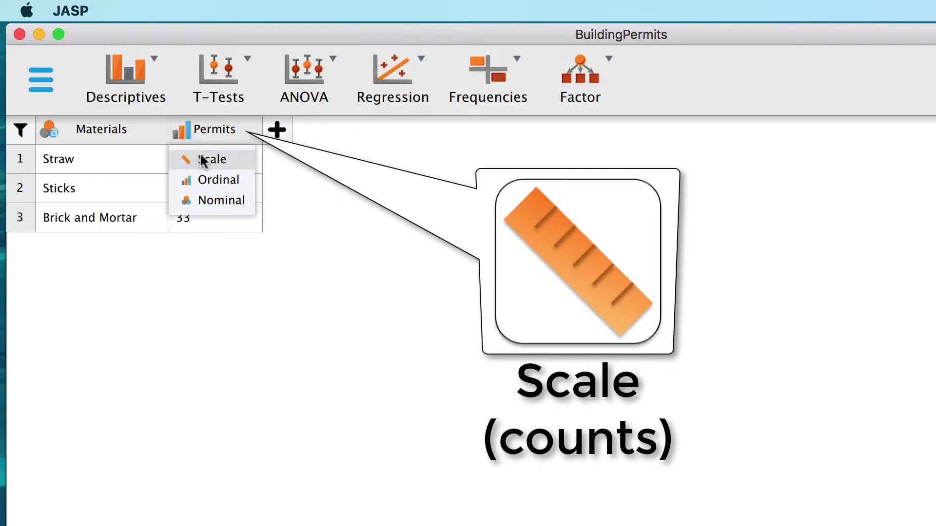
pyautogui.click(200, 157)
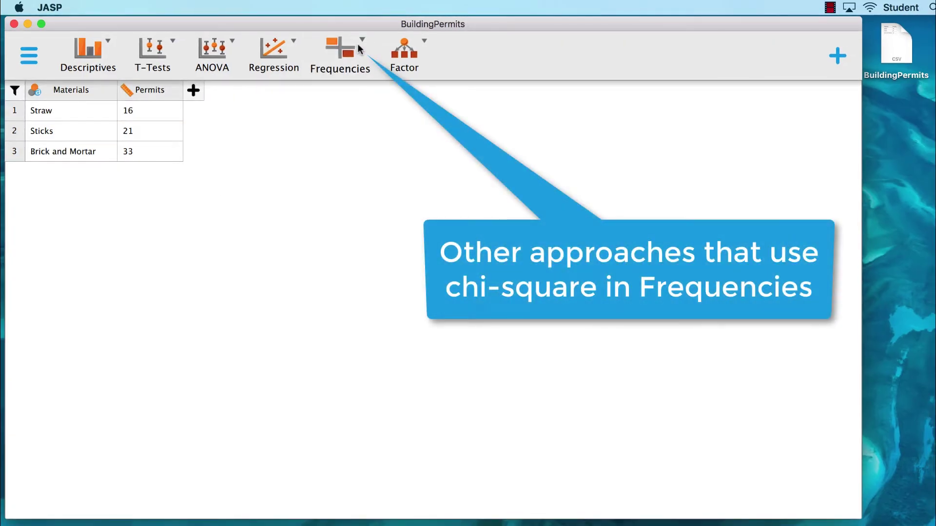
# Step: Run a classical Multinomial Test with Materials as the factor and Permits as the counts, including the Descriptives table
pyautogui.click(349, 55)
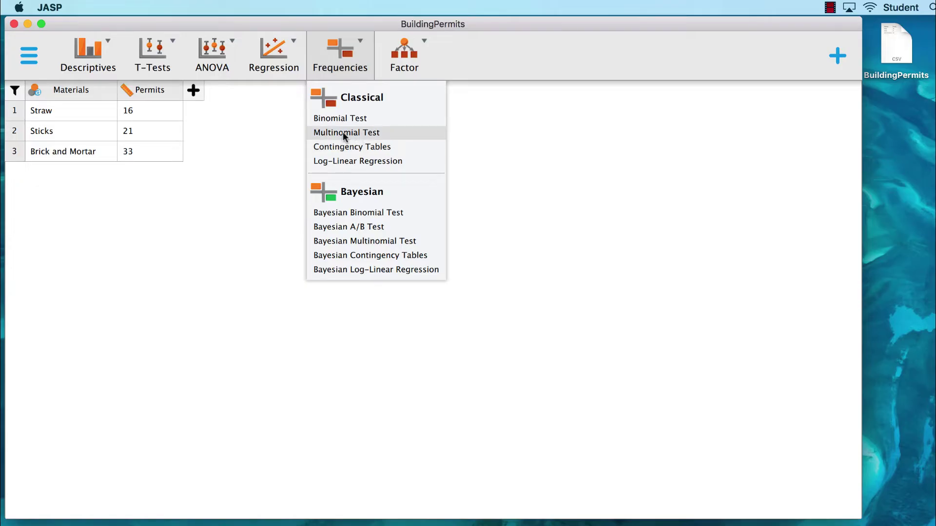
pyautogui.click(394, 132)
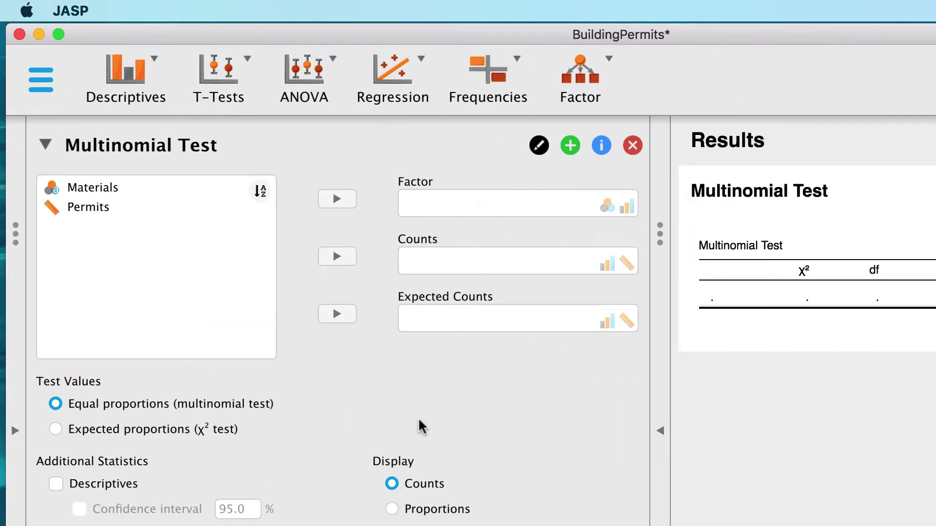
pyautogui.click(167, 198)
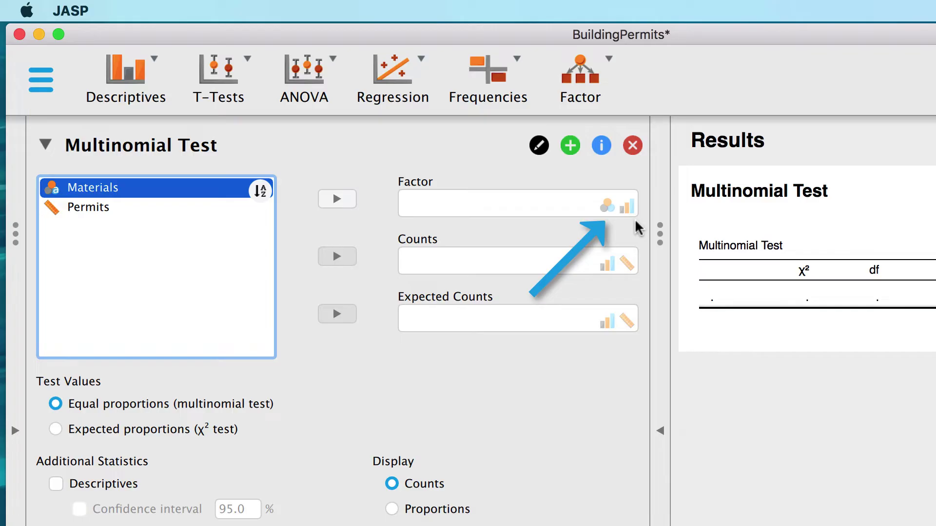
pyautogui.click(341, 201)
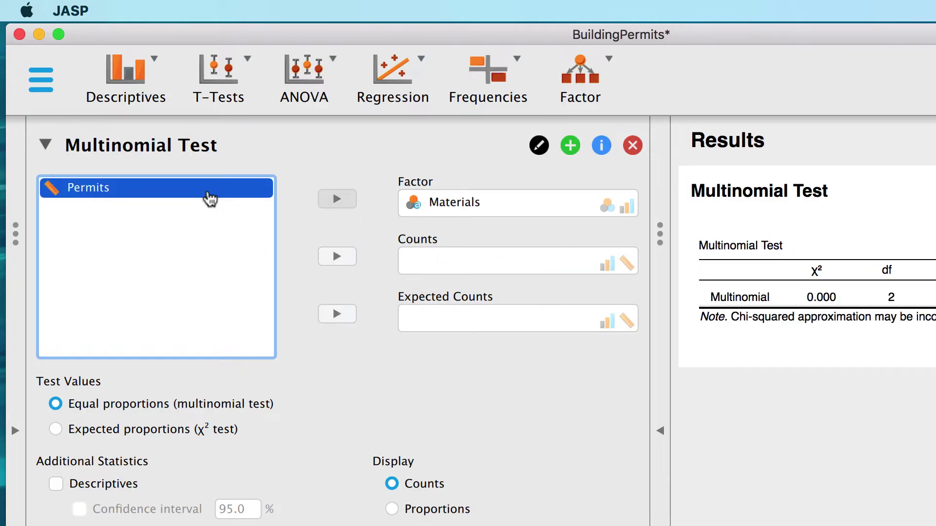
pyautogui.click(338, 257)
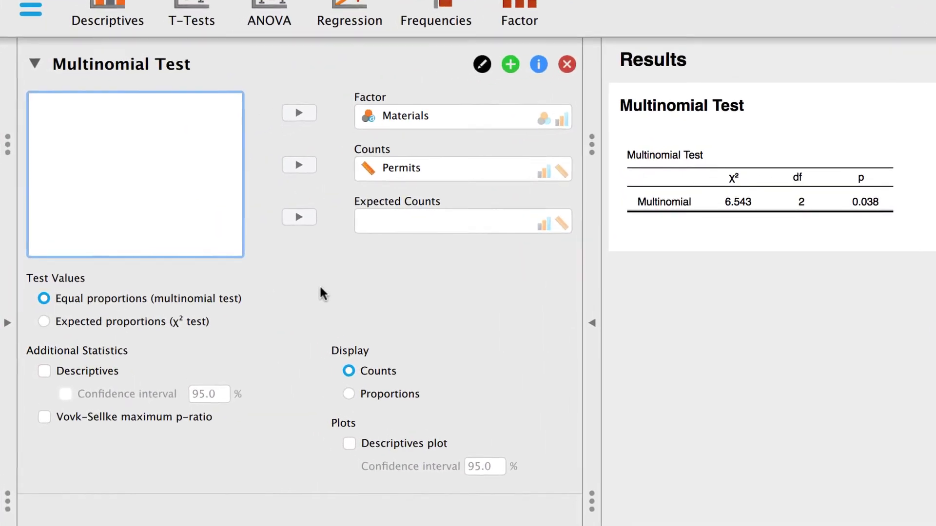
pyautogui.click(96, 386)
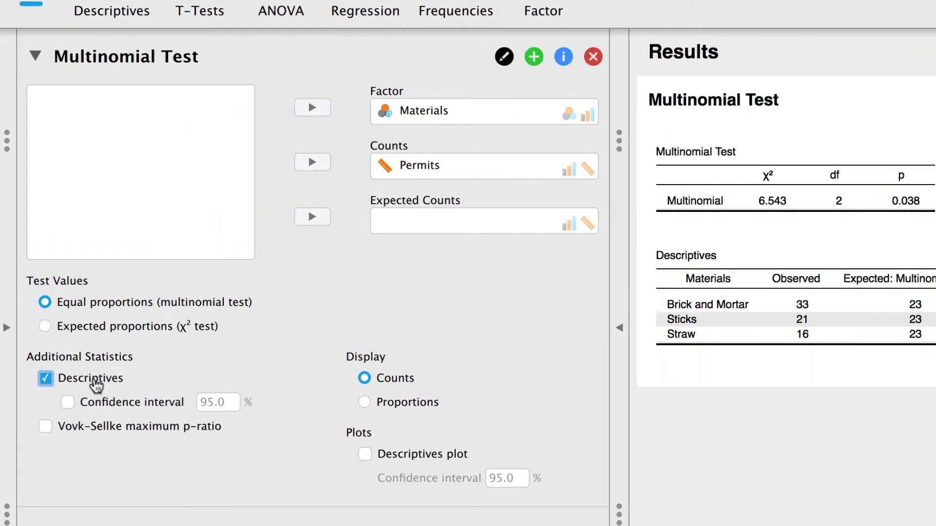
# Step: Switch the Multinomial Test to expected proportions, setting Brick and Mortar to 30, Sticks to 20 and Straw to 20
pyautogui.click(78, 329)
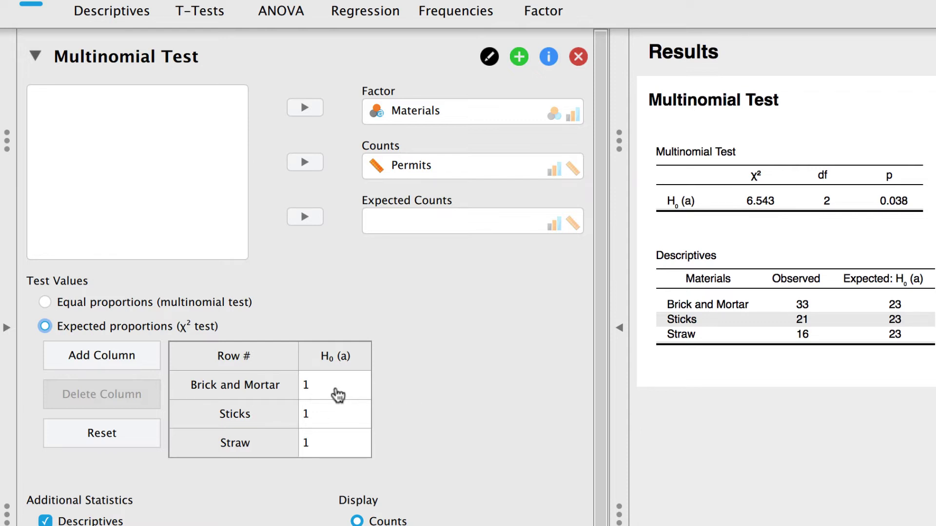
pyautogui.click(336, 393)
pyautogui.write('30')
pyautogui.click(336, 420)
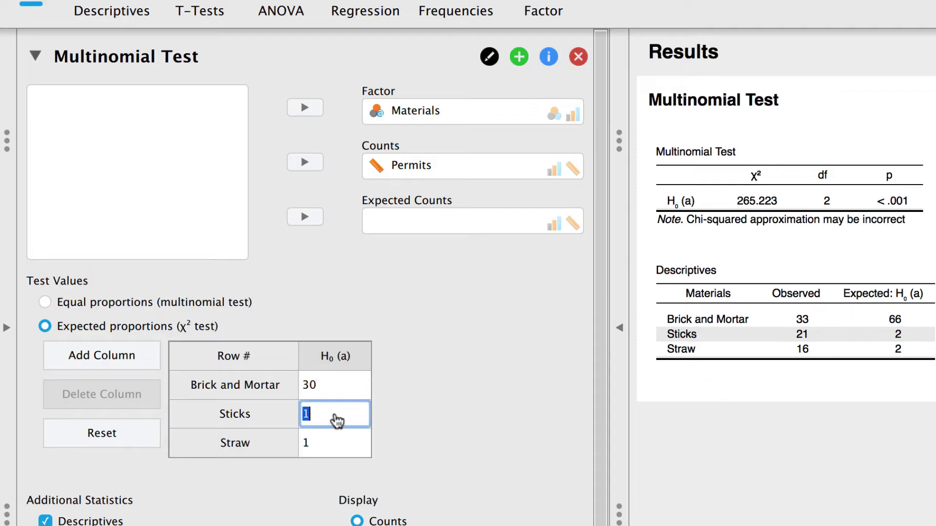
pyautogui.write('20')
pyautogui.click(337, 446)
pyautogui.write('20')
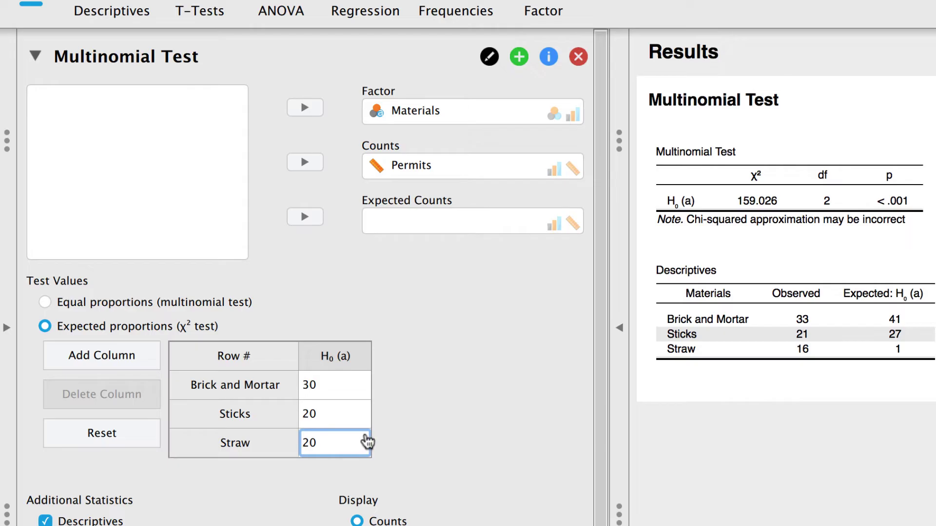
pyautogui.click(322, 386)
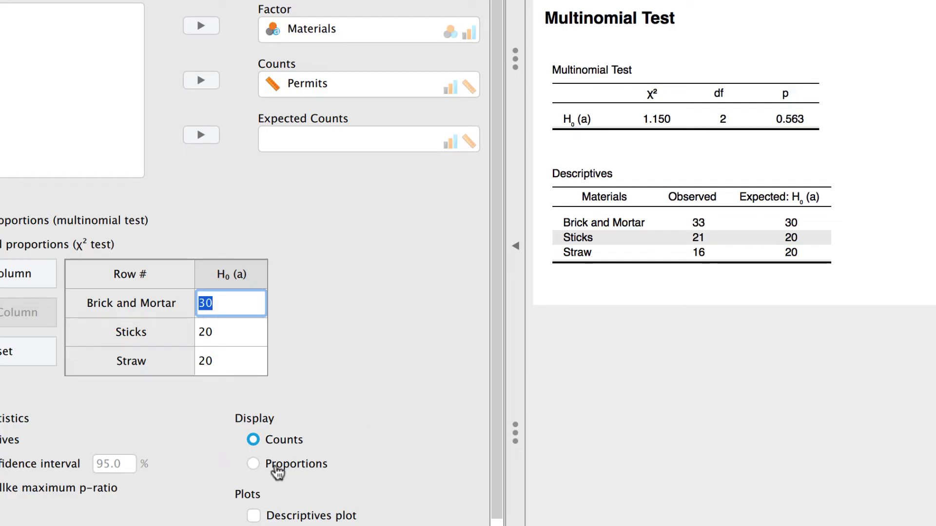
# Step: Display the Multinomial Test descriptives as proportions and add a Descriptives plot to the results
pyautogui.click(288, 468)
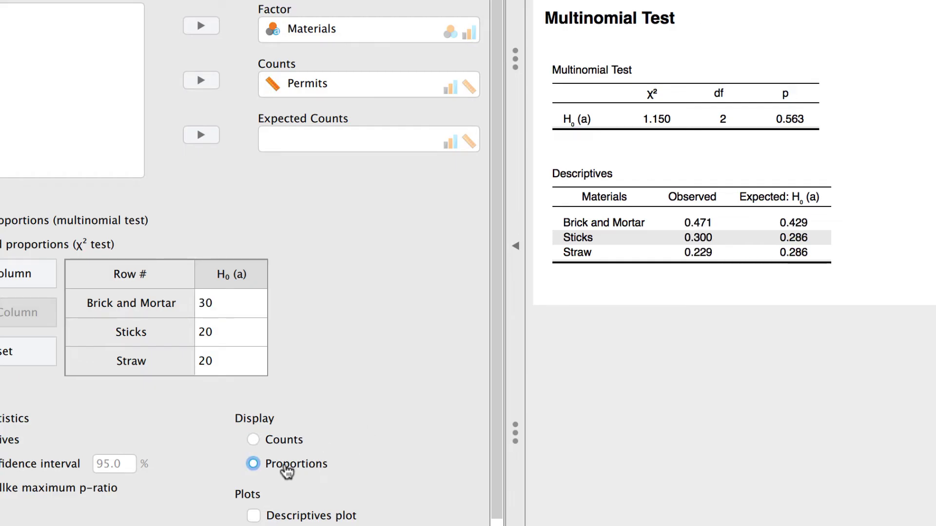
pyautogui.moveTo(498, 441); pyautogui.dragTo(496, 473)
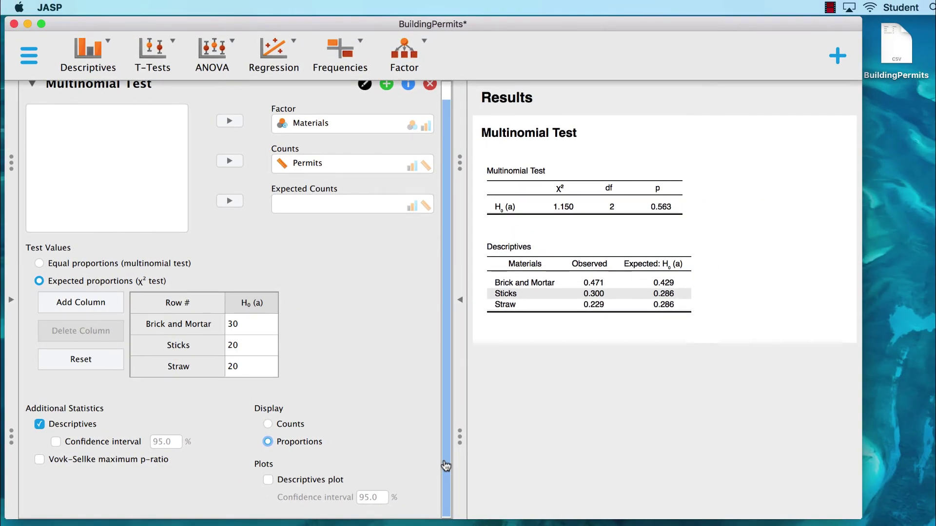
pyautogui.click(302, 479)
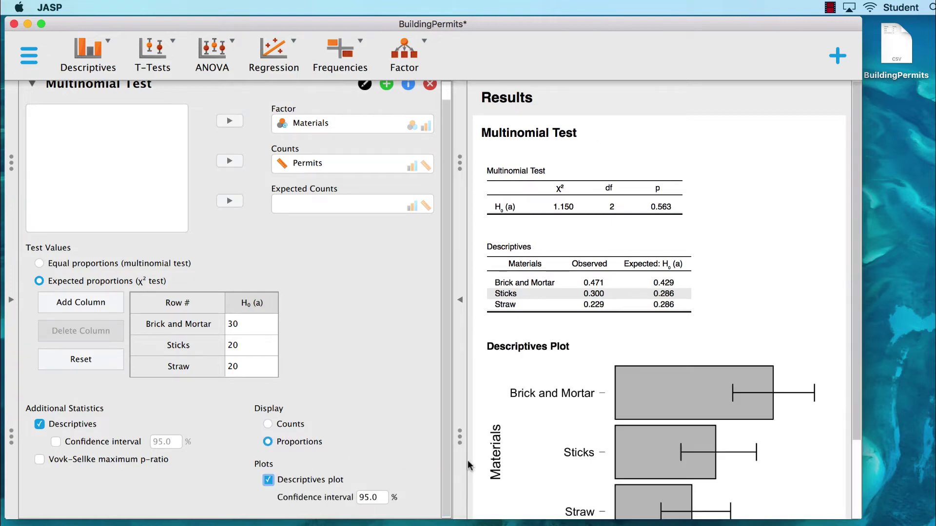
pyautogui.scroll(-3, 559, 420)
pyautogui.scroll(-2, 559, 420)
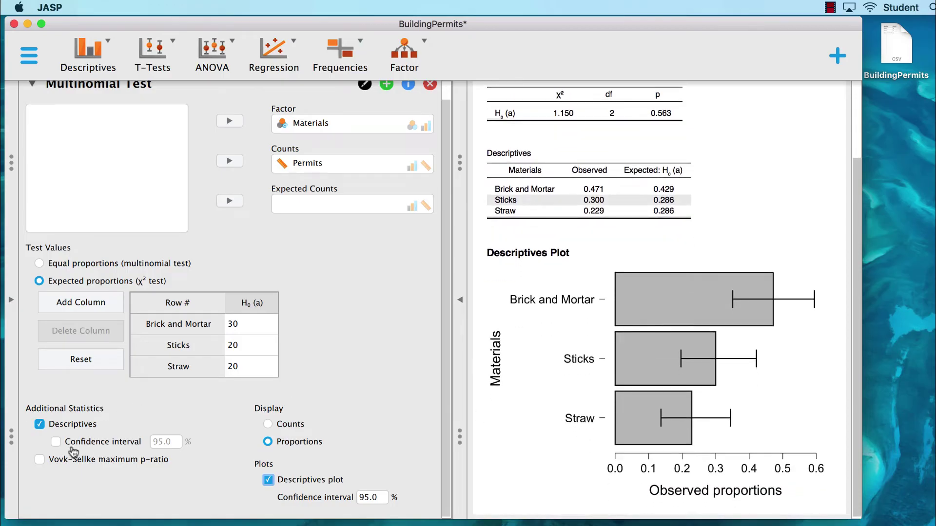
# Step: Add the 95% confidence interval to the Descriptives table of the Multinomial Test
pyautogui.click(56, 442)
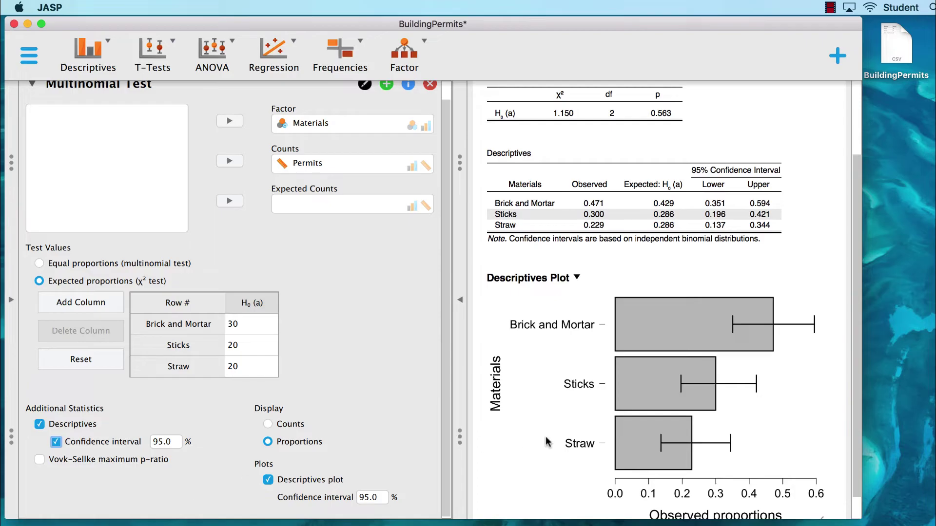
pyautogui.scroll(-1, 547, 441)
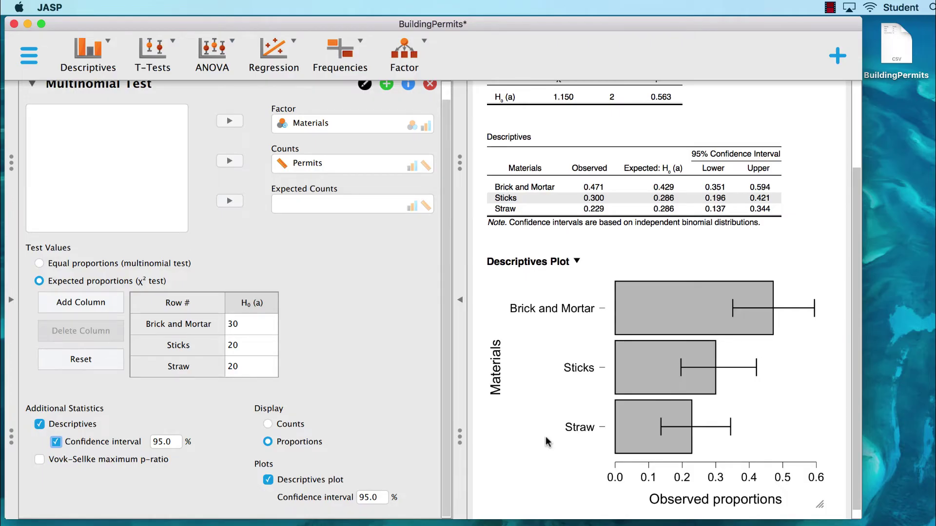
pyautogui.scroll(2, 545, 441)
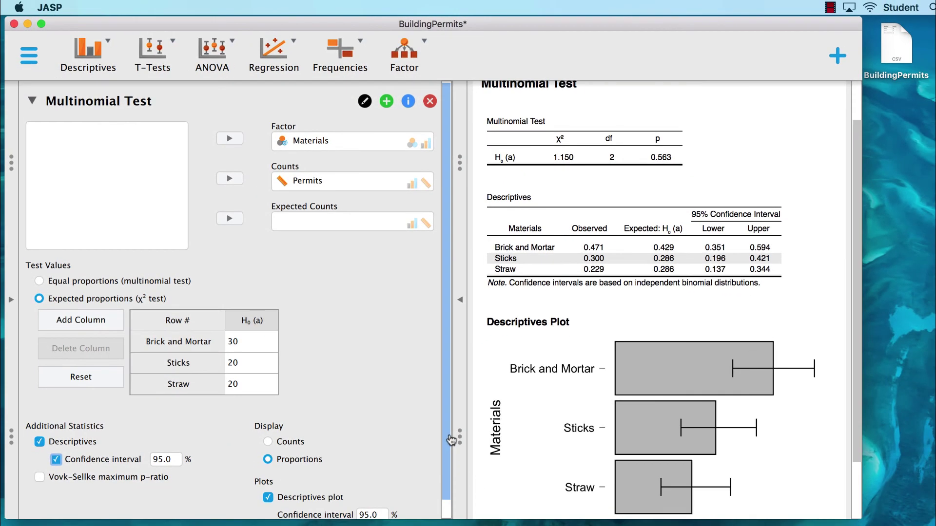
# Step: Open the help for the Multinomial Test and read through its assumptions, input and additional statistics sections
pyautogui.click(408, 101)
pyautogui.scroll(-5, 476, 225)
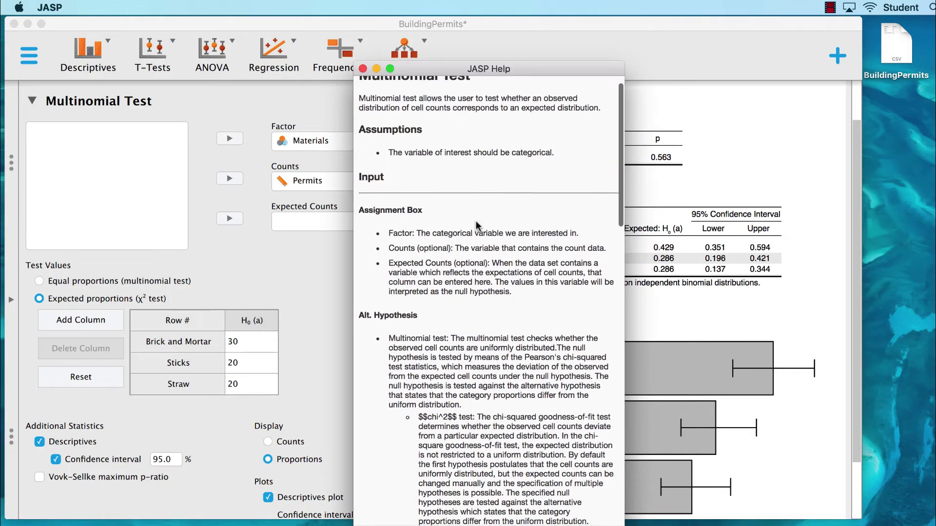
pyautogui.scroll(-10, 475, 220)
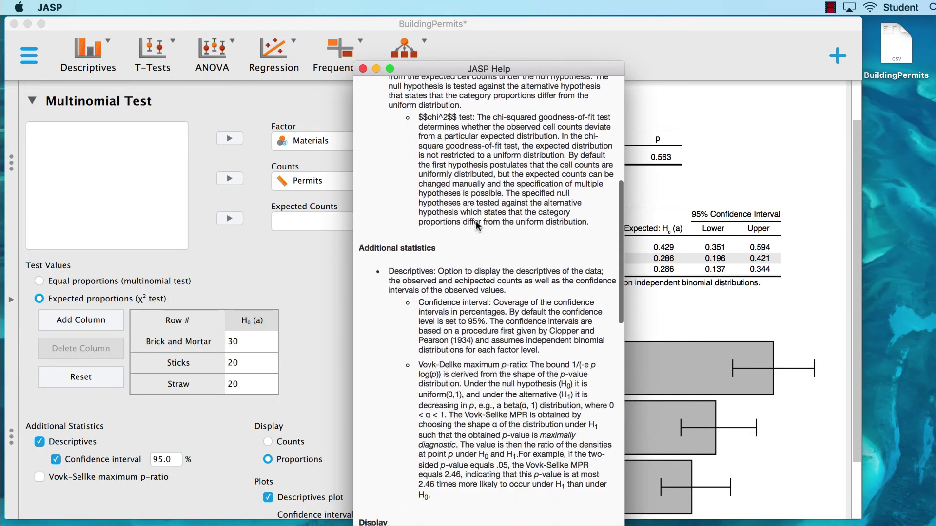
pyautogui.scroll(-6, 475, 220)
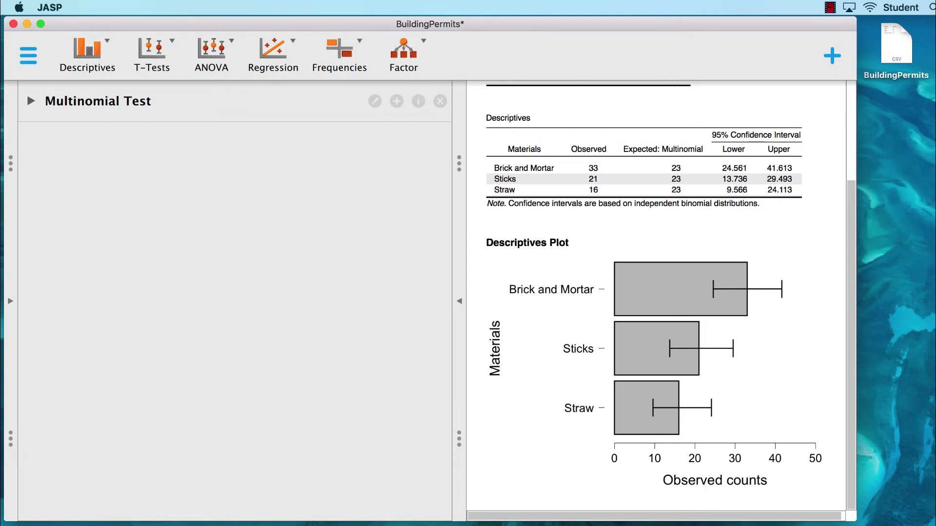
# Step: Add a classical Contingency Tables analysis and include the Phi and Cramer's V statistic
pyautogui.click(356, 47)
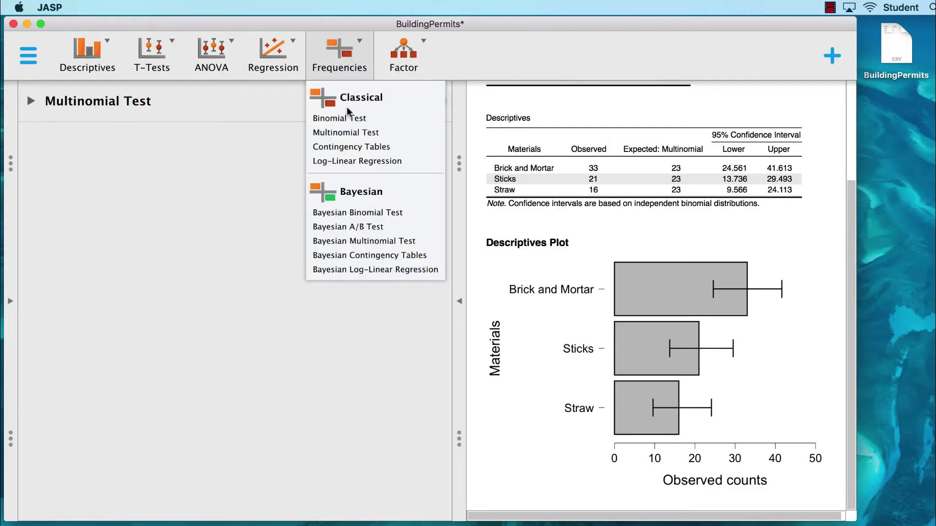
pyautogui.click(358, 146)
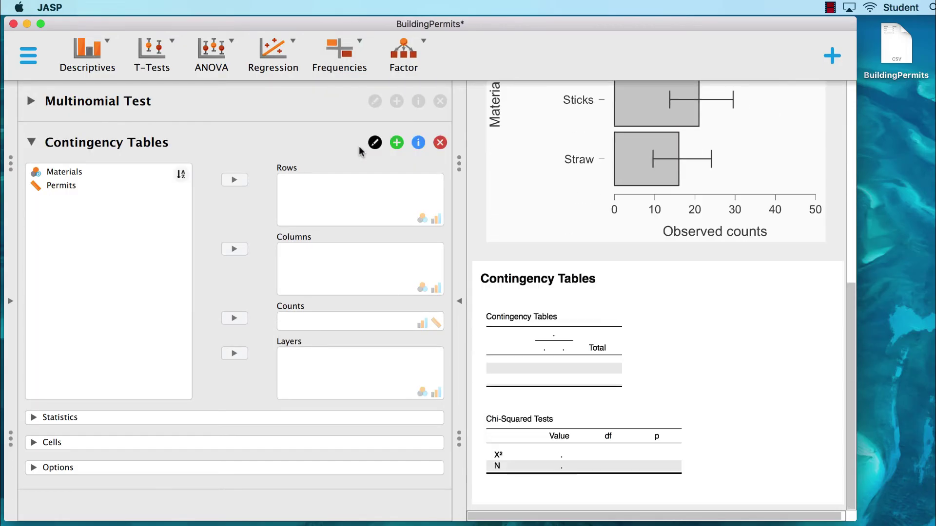
pyautogui.click(72, 420)
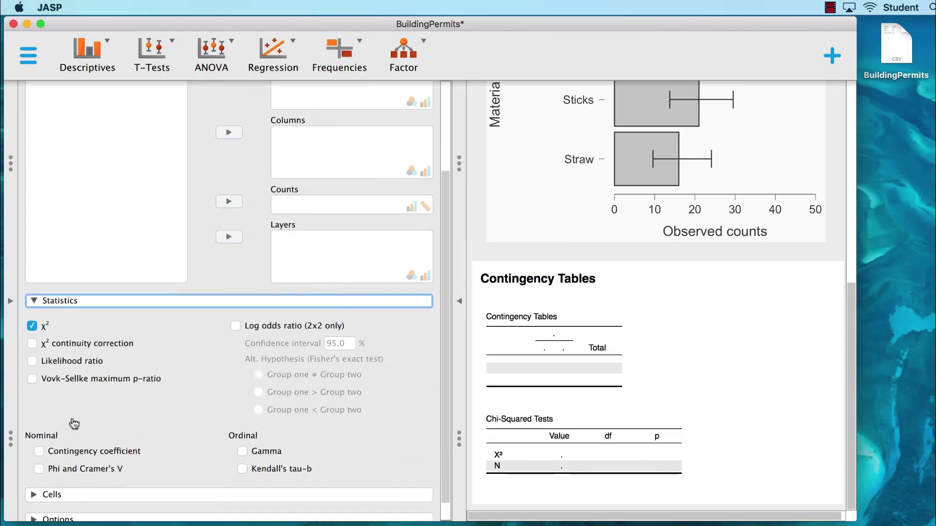
pyautogui.click(42, 448)
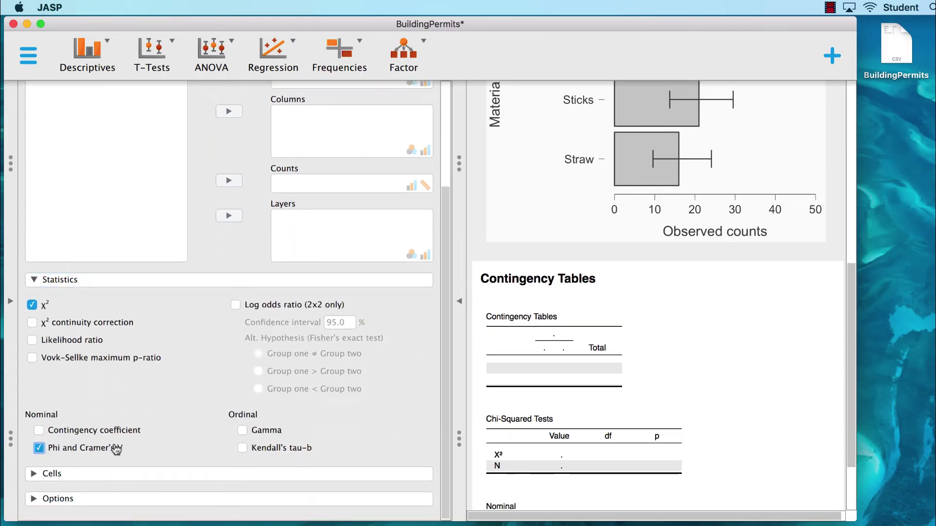